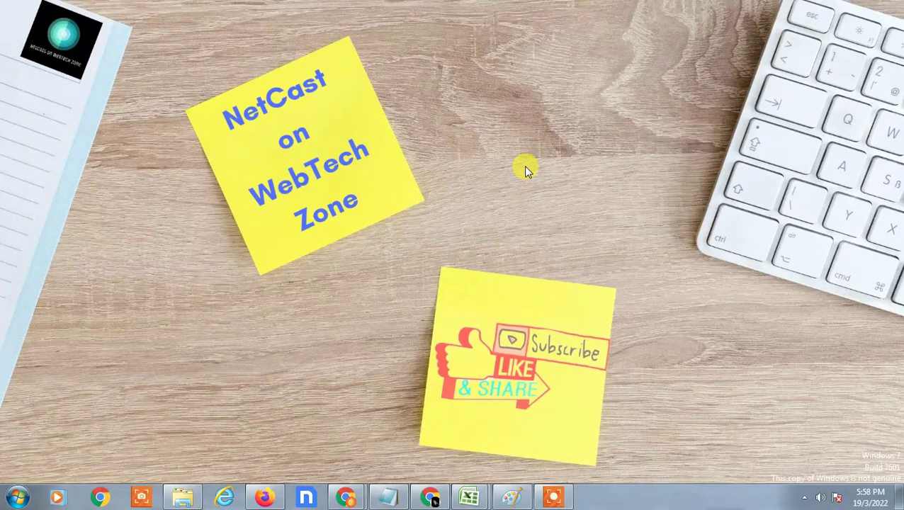
right_click(467, 76)
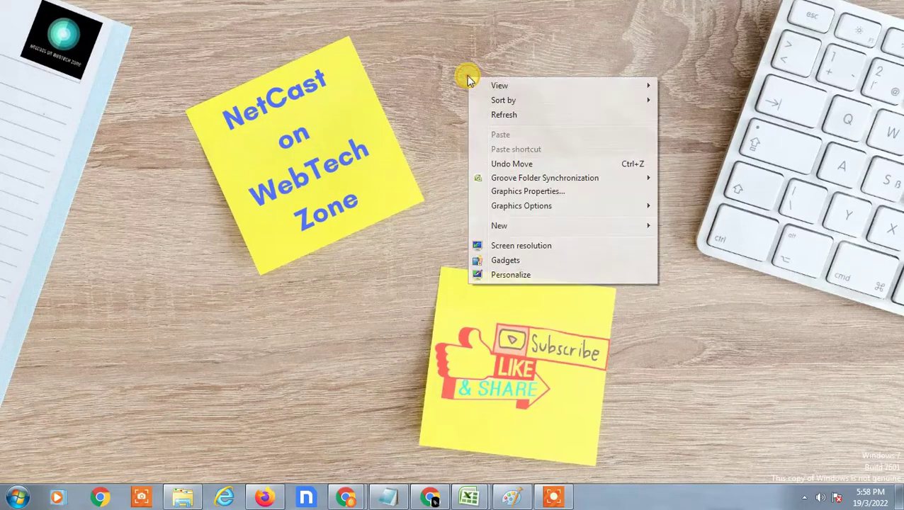
left_click(530, 114)
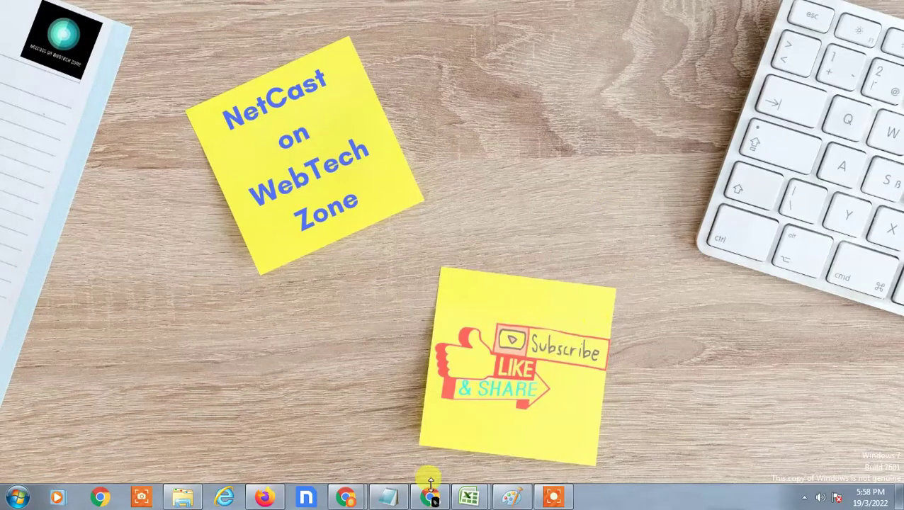
Step: Switch to Chrome and go from the open untitled document to My Drive in Google Drive
left_click(430, 499)
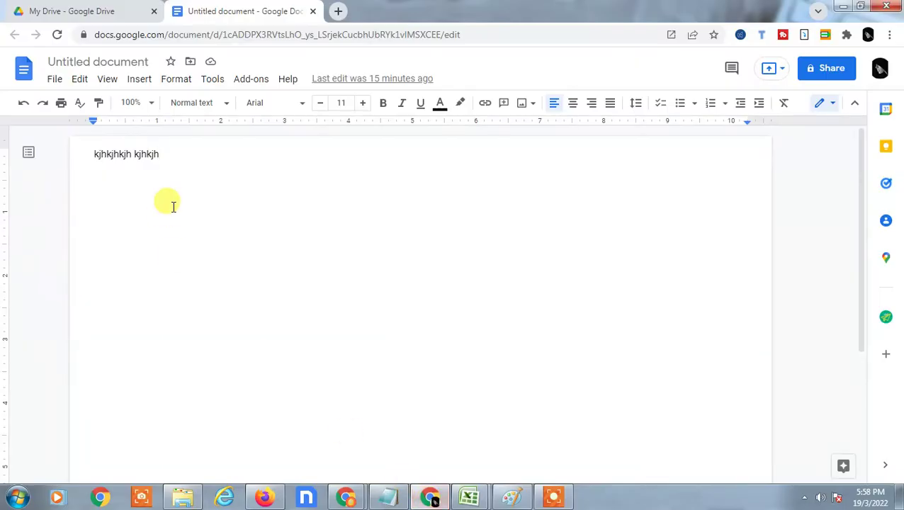
left_click(64, 14)
left_click(51, 75)
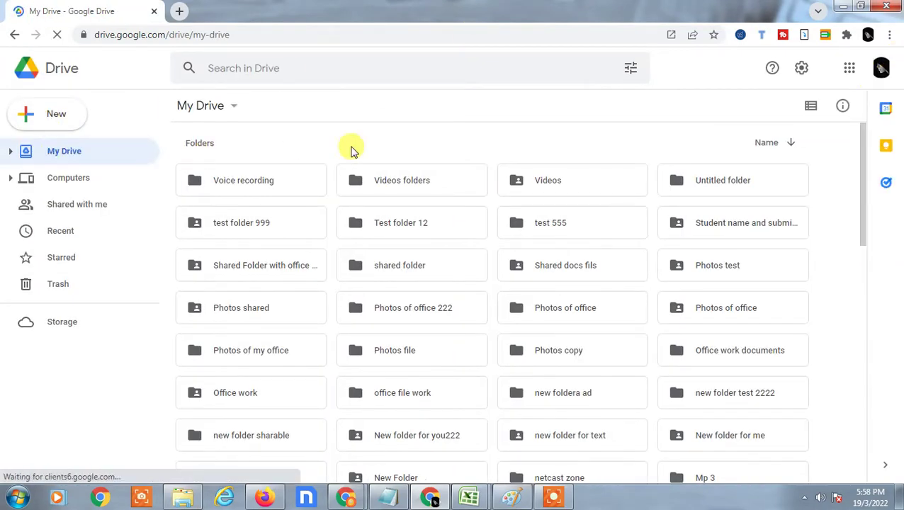
Step: Look through the files in My Drive and search Drive for files of the Documents type
scroll(425, 177, "down", 5)
scroll(456, 192, "down", 5)
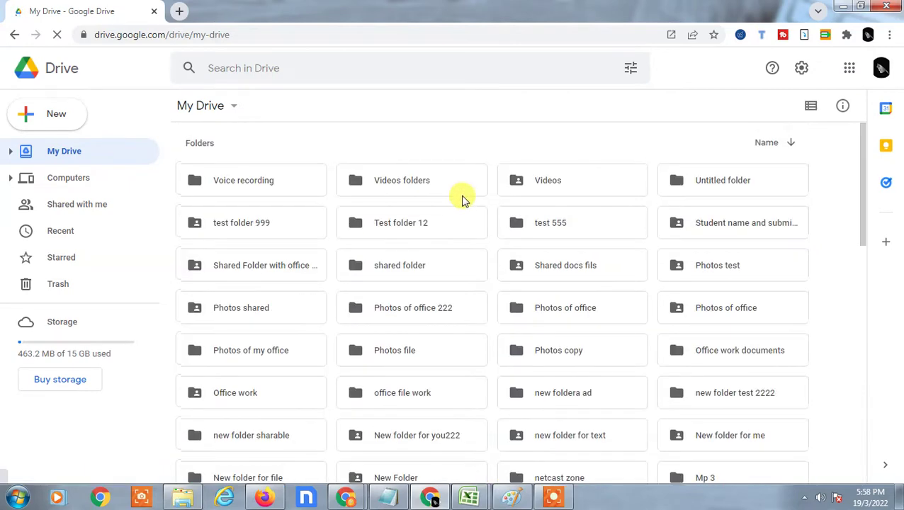
scroll(462, 198, "down", 7)
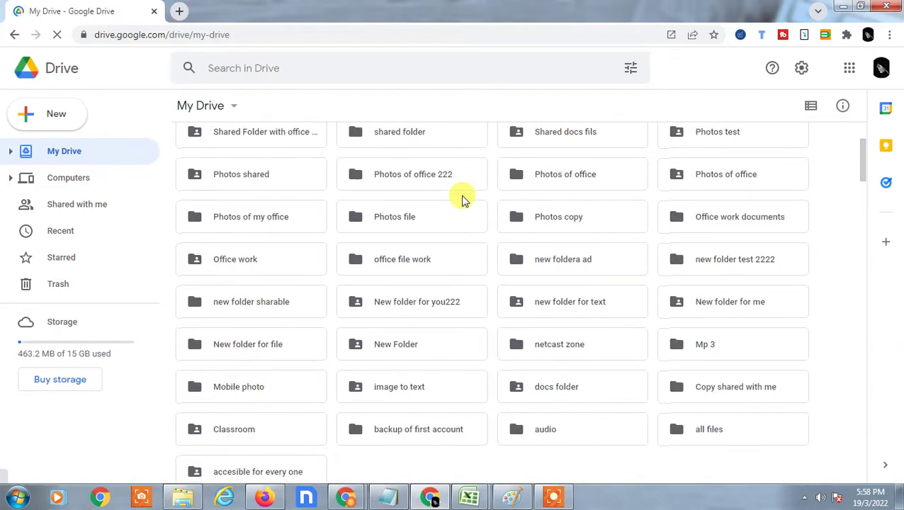
scroll(616, 218, "down", 10)
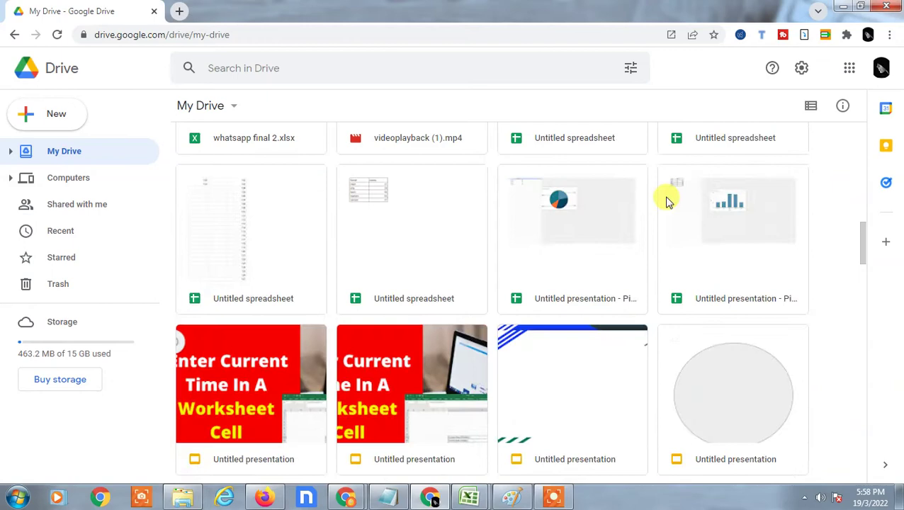
scroll(708, 258, "down", 7)
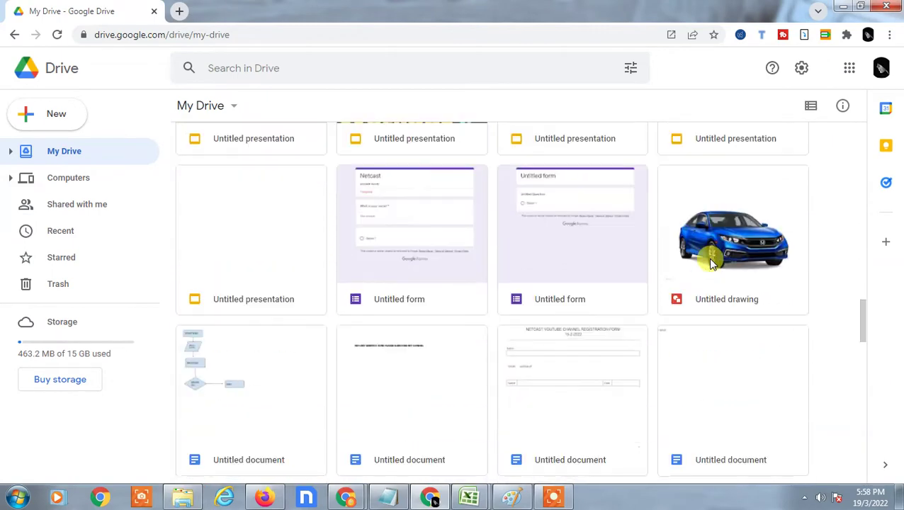
left_click(252, 68)
left_click(253, 144)
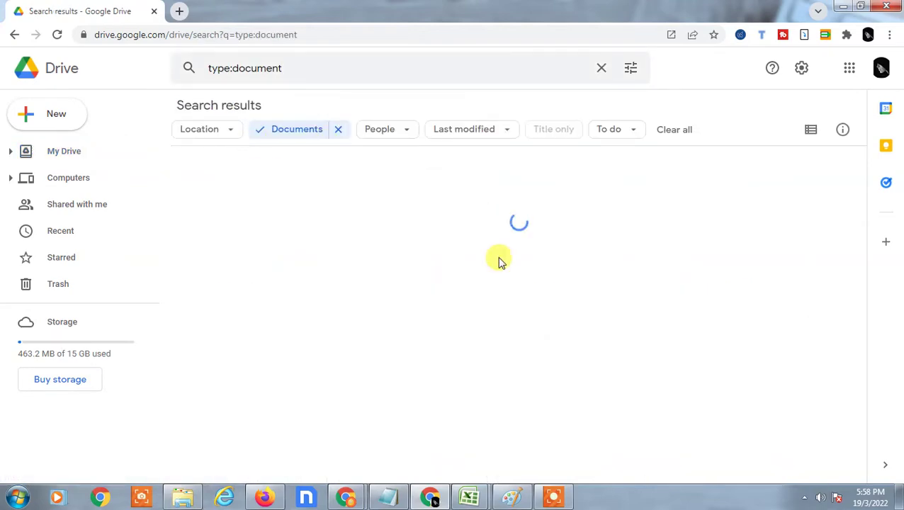
scroll(506, 283, "down", 2)
scroll(546, 287, "up", 2)
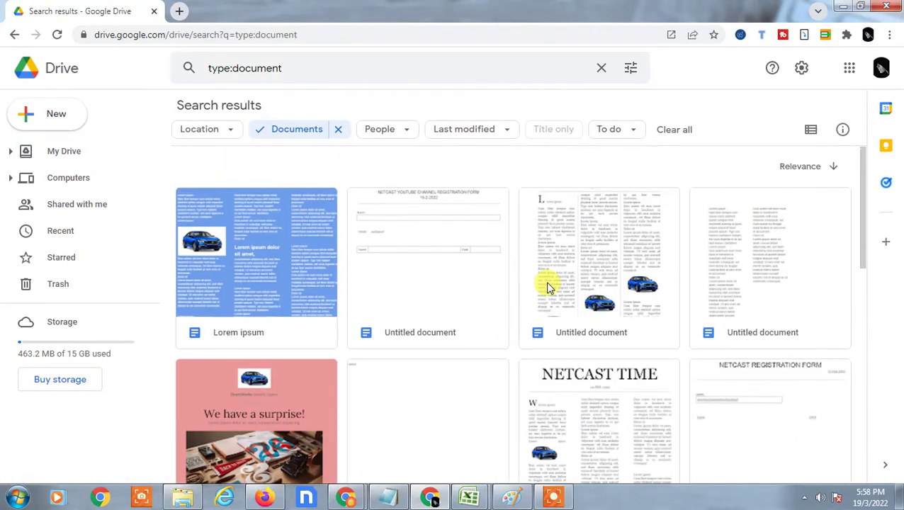
scroll(541, 287, "down", 2)
scroll(330, 241, "up", 2)
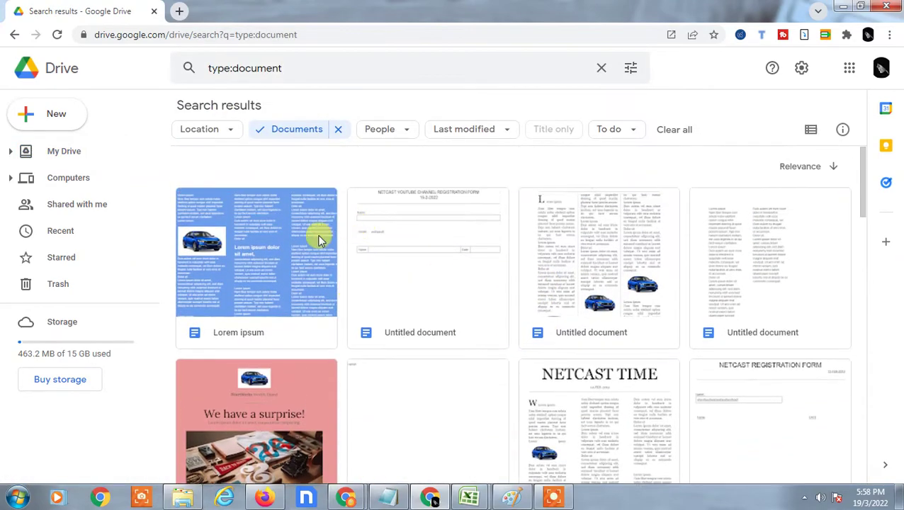
Step: Start moving the Lorem ipsum document and browse the folders in My Drive for a destination
left_click(300, 243)
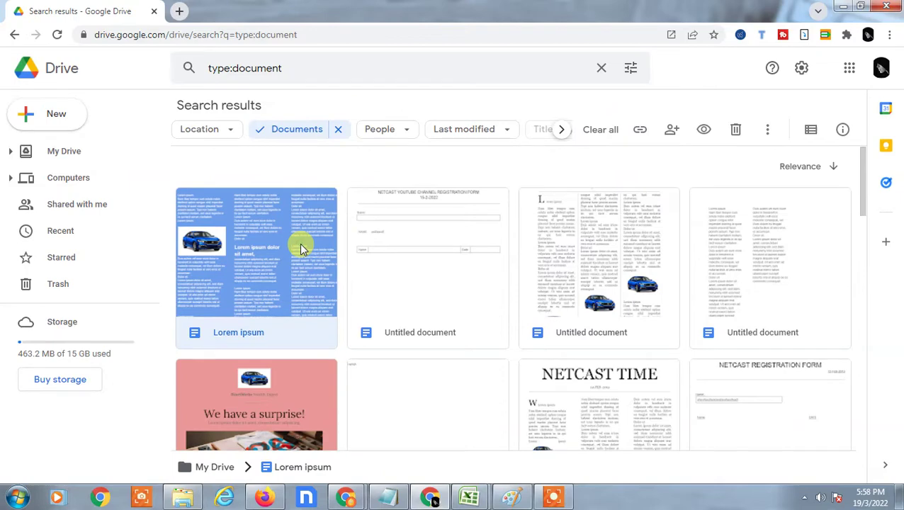
right_click(242, 264)
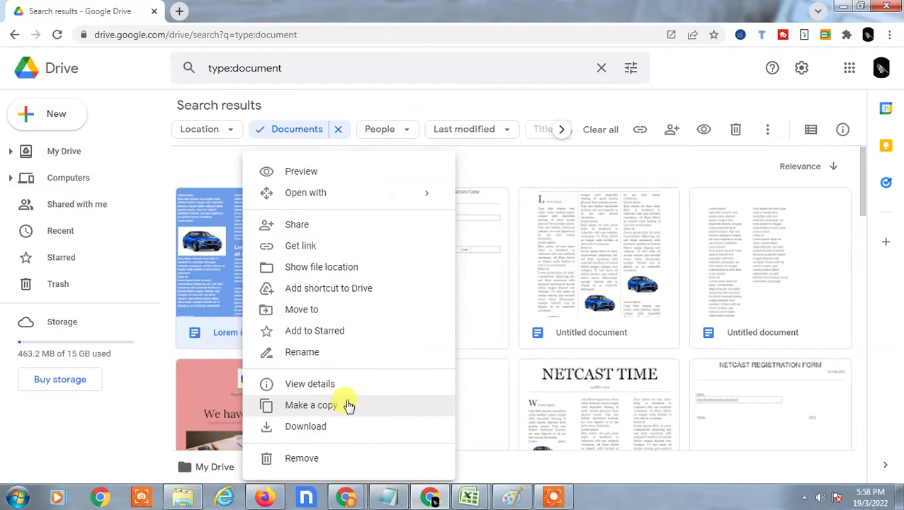
left_click(289, 308)
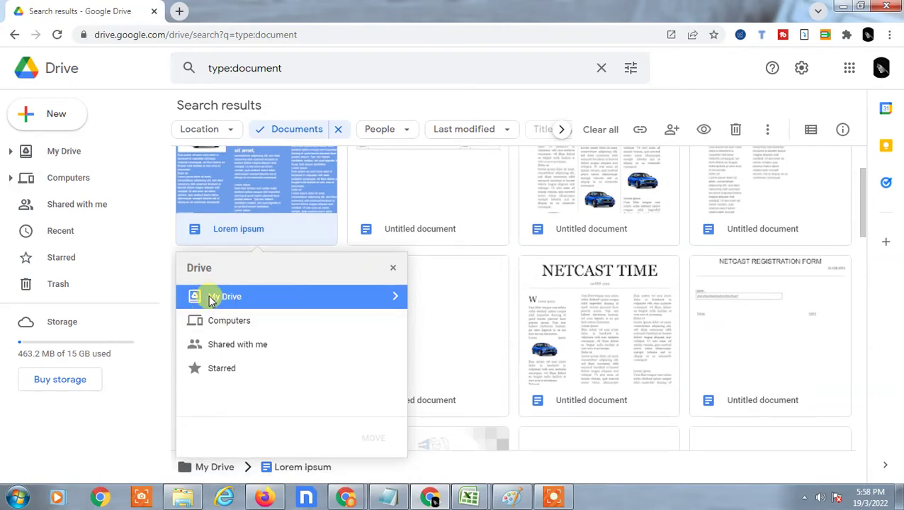
left_click(394, 296)
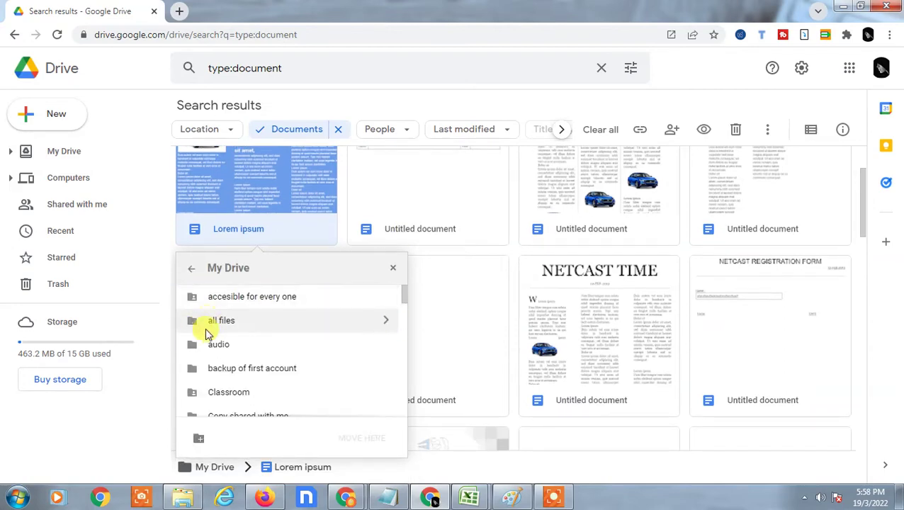
scroll(204, 328, "down", 5)
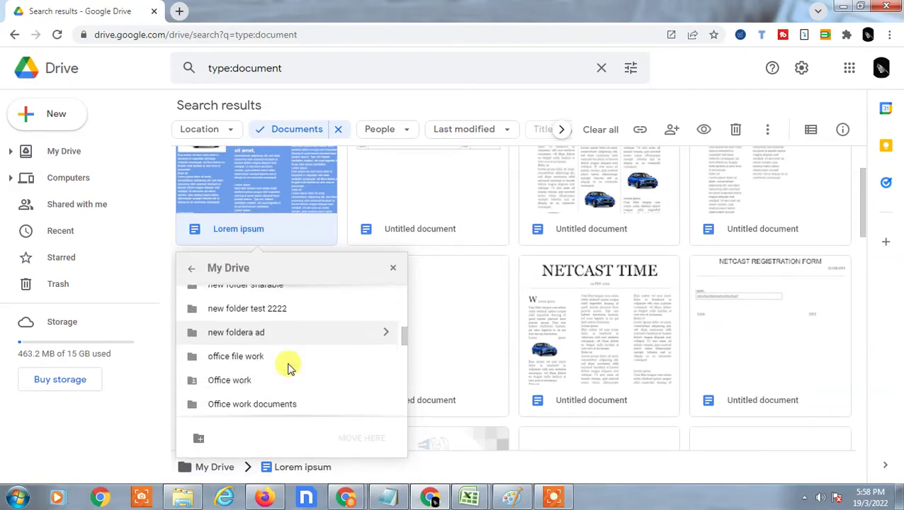
scroll(290, 369, "down", 3)
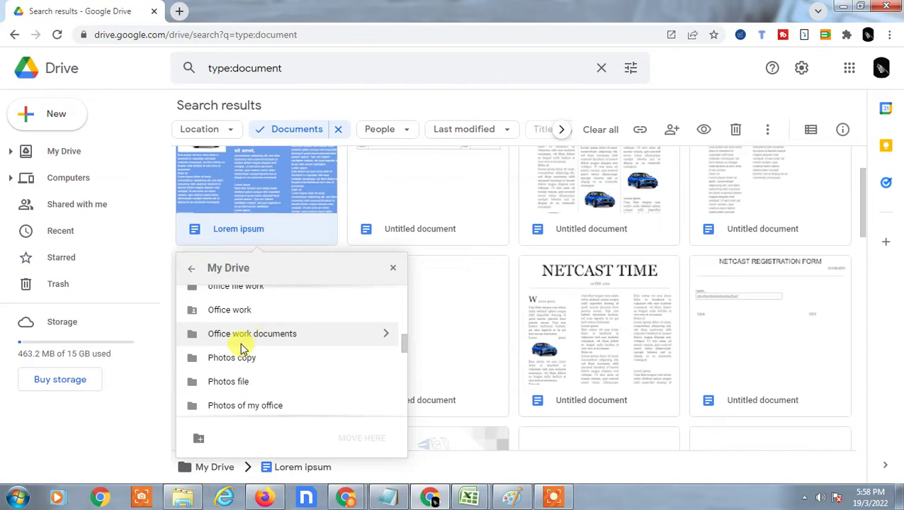
scroll(247, 346, "down", 1)
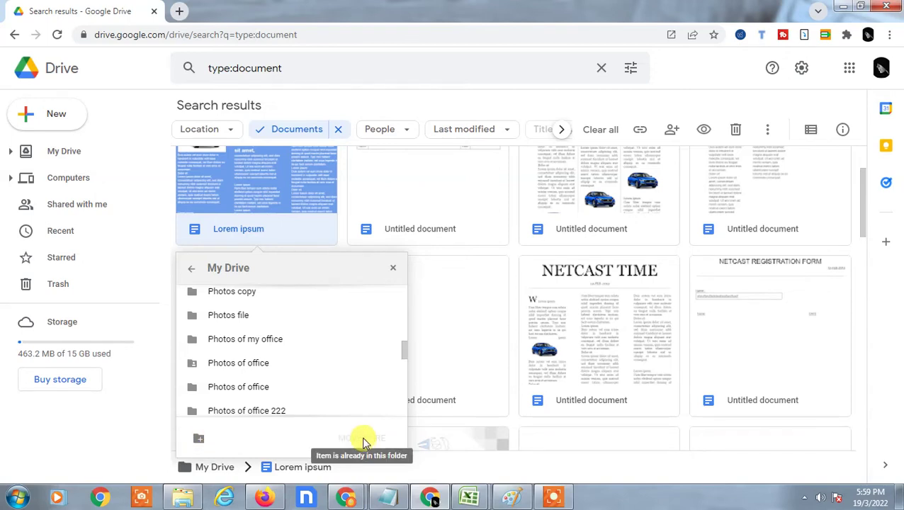
Step: Create a folder named "google docs work" in My Drive and move the Lorem ipsum document into it
left_click(199, 440)
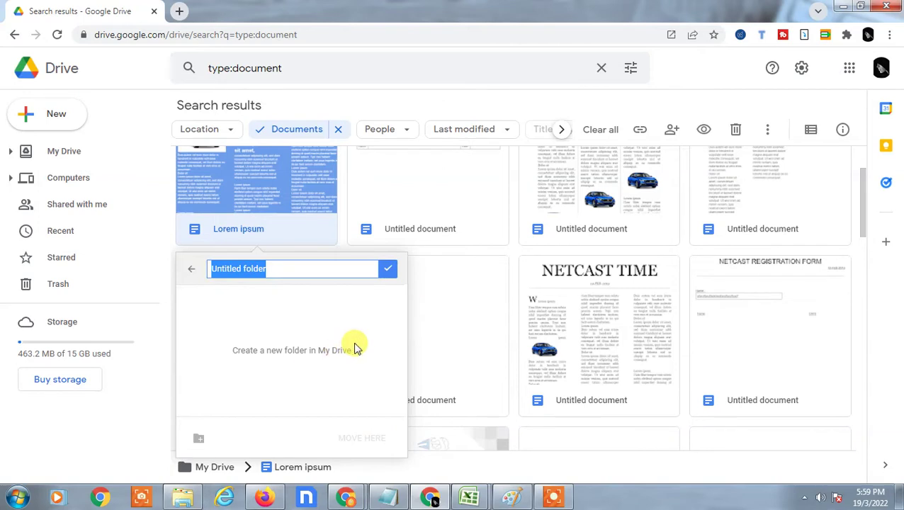
type("google docs work")
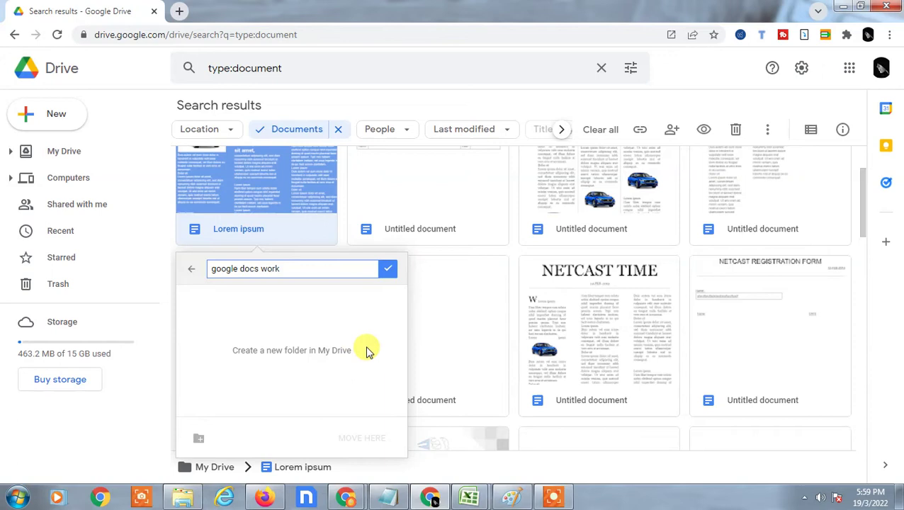
scroll(367, 352, "up", 1)
left_click(388, 336)
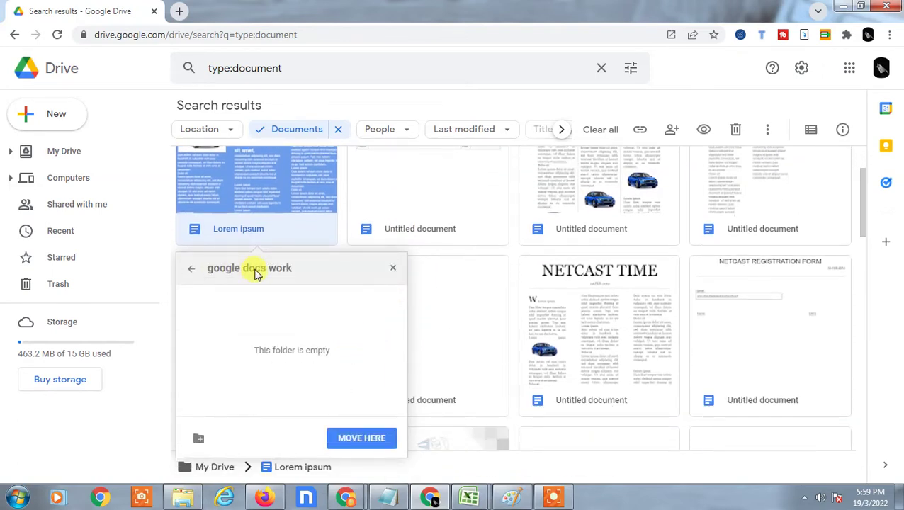
left_click(371, 438)
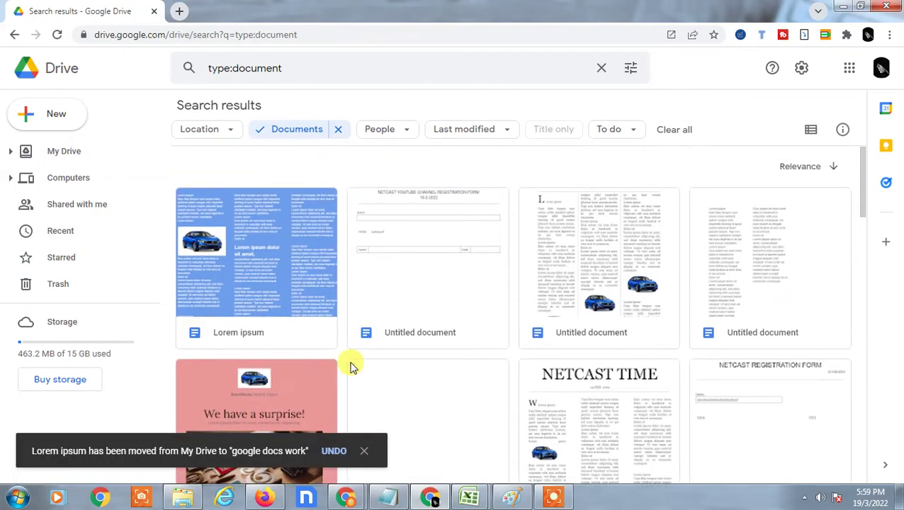
Step: Clear the document search and return to My Drive to examine the folder list, including the google docs work folder
left_click(601, 69)
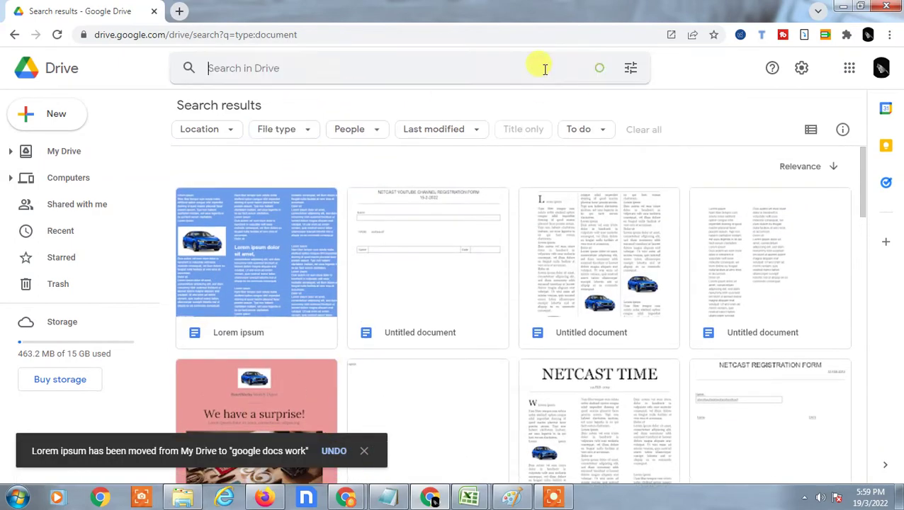
left_click(94, 156)
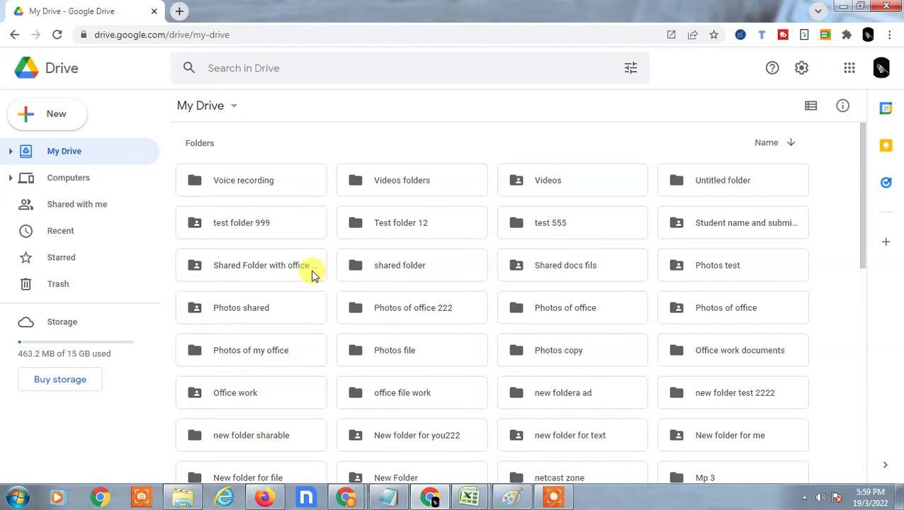
scroll(397, 272, "down", 1)
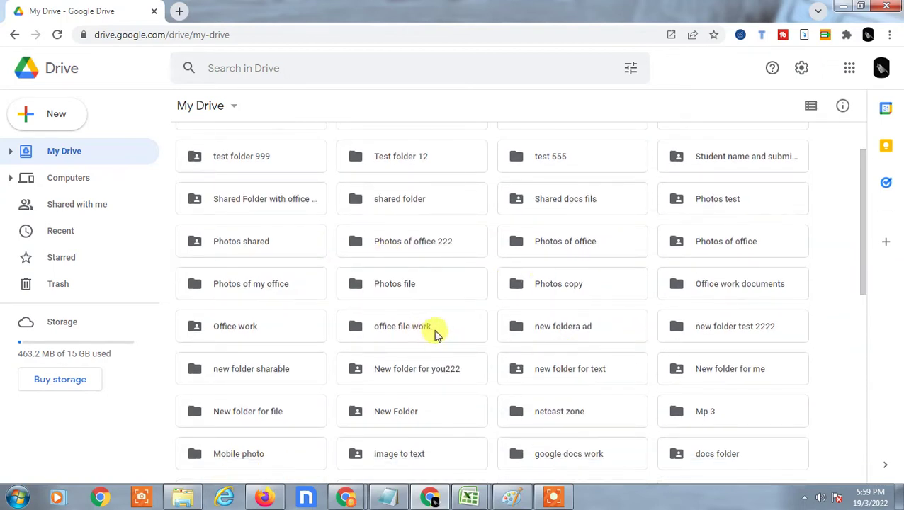
scroll(496, 337, "down", 1)
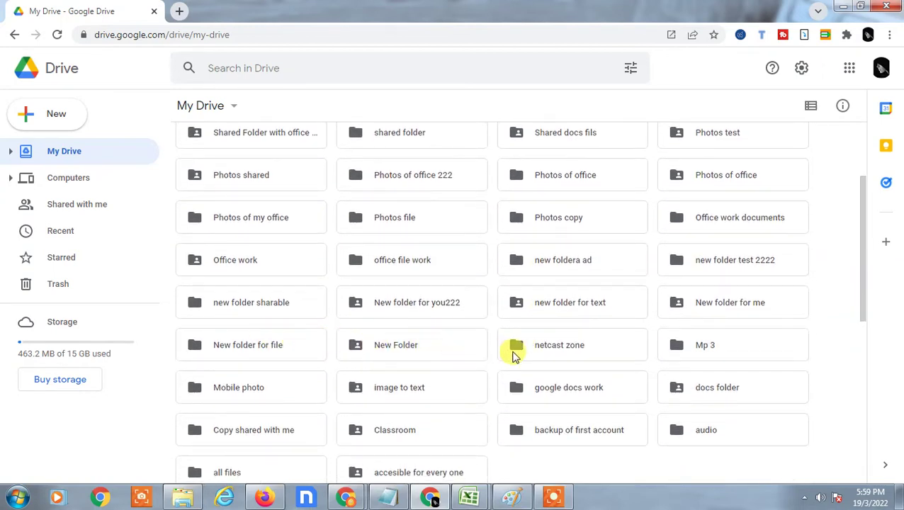
scroll(587, 355, "down", 1)
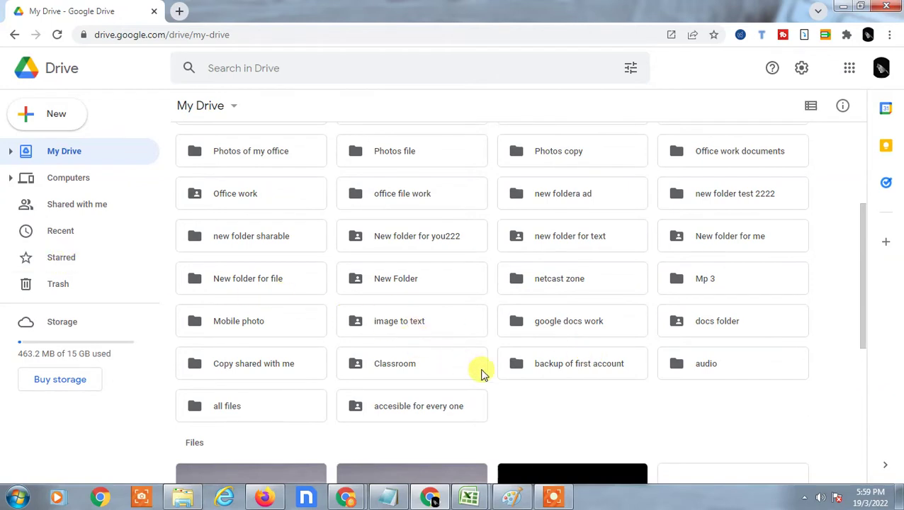
scroll(474, 371, "up", 1)
scroll(439, 355, "up", 1)
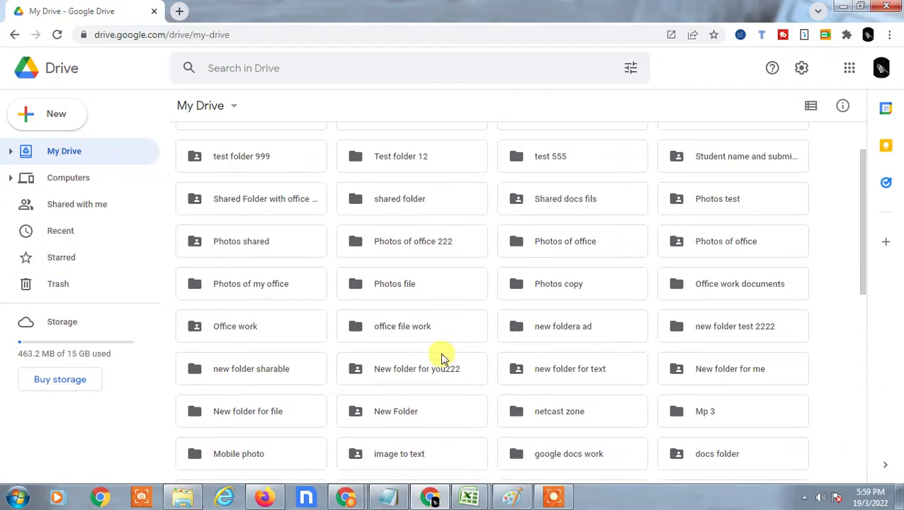
scroll(748, 312, "up", 1)
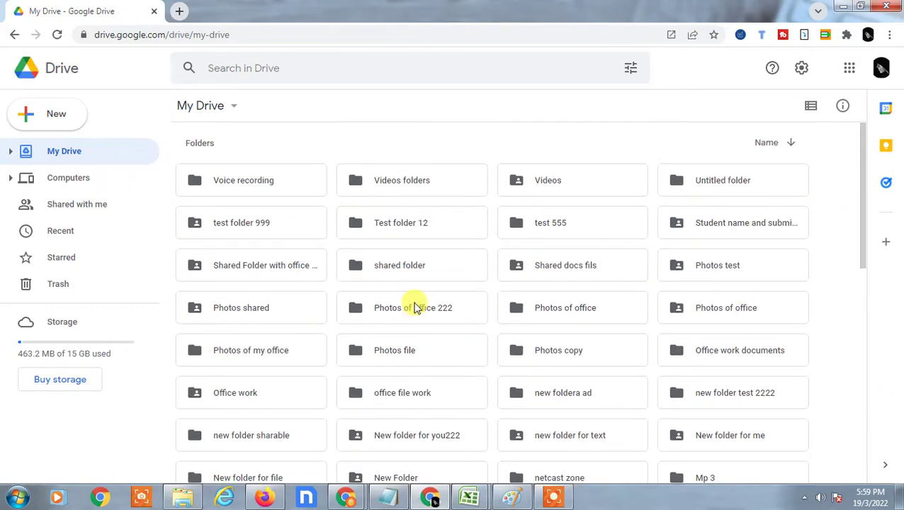
scroll(571, 356, "down", 2)
scroll(571, 356, "down", 1)
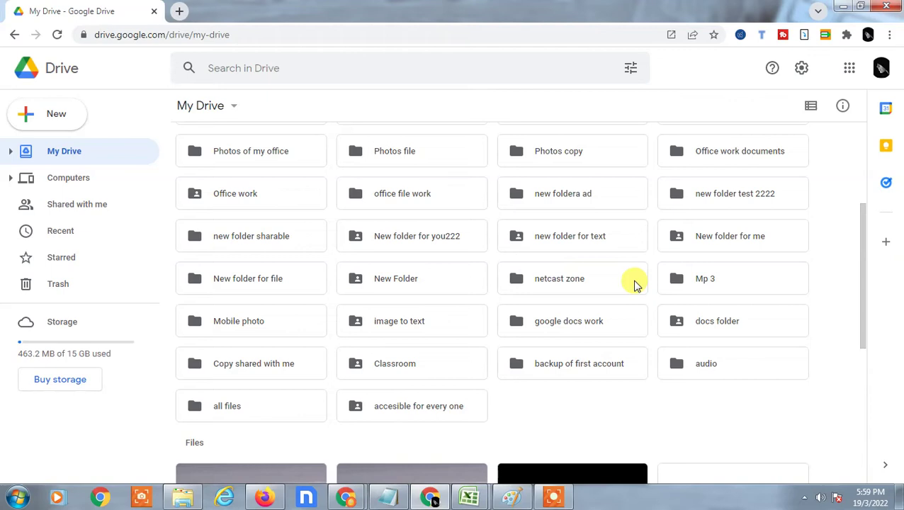
scroll(708, 294, "up", 1)
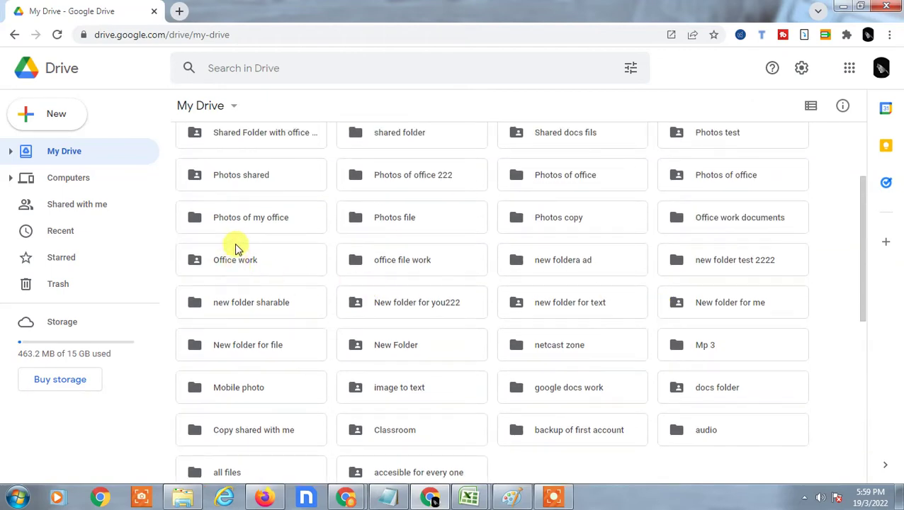
scroll(489, 322, "up", 1)
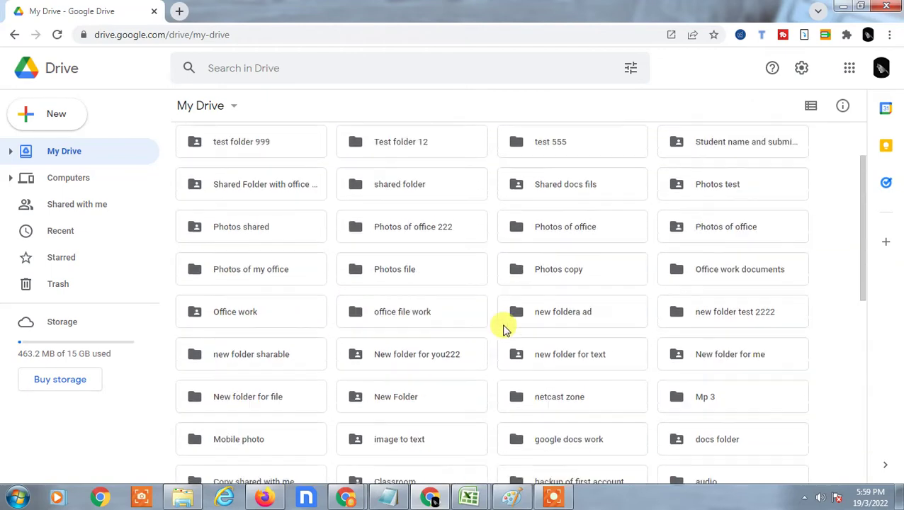
scroll(283, 248, "up", 1)
left_click(257, 190)
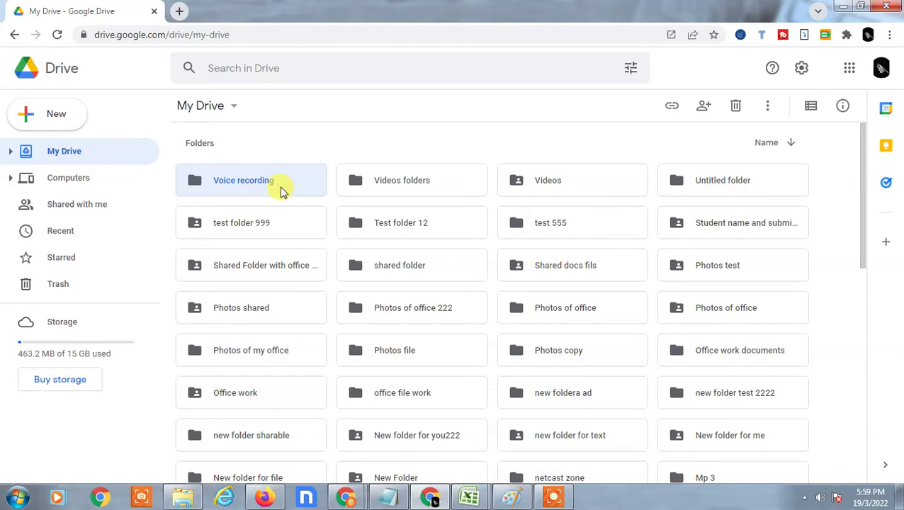
Step: Search Drive again for files of the Documents type and look through the resulting documents
left_click(326, 66)
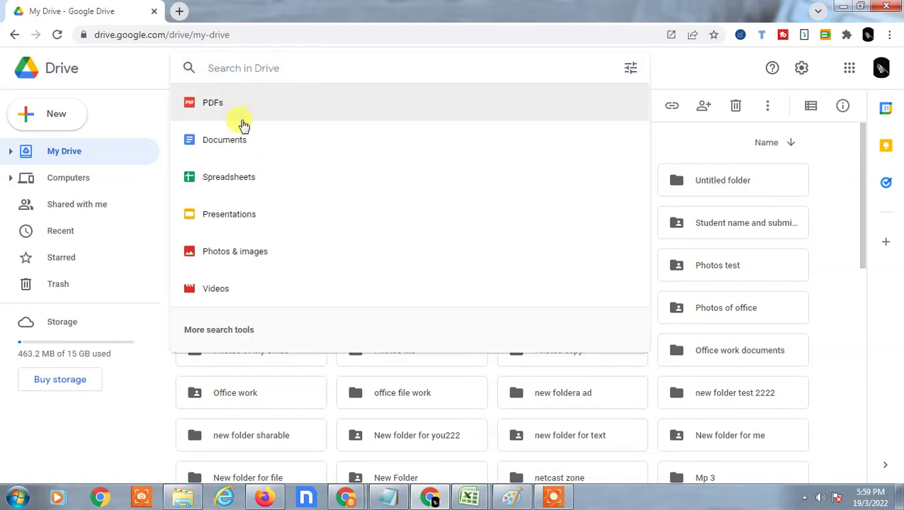
left_click(243, 127)
scroll(473, 367, "down", 2)
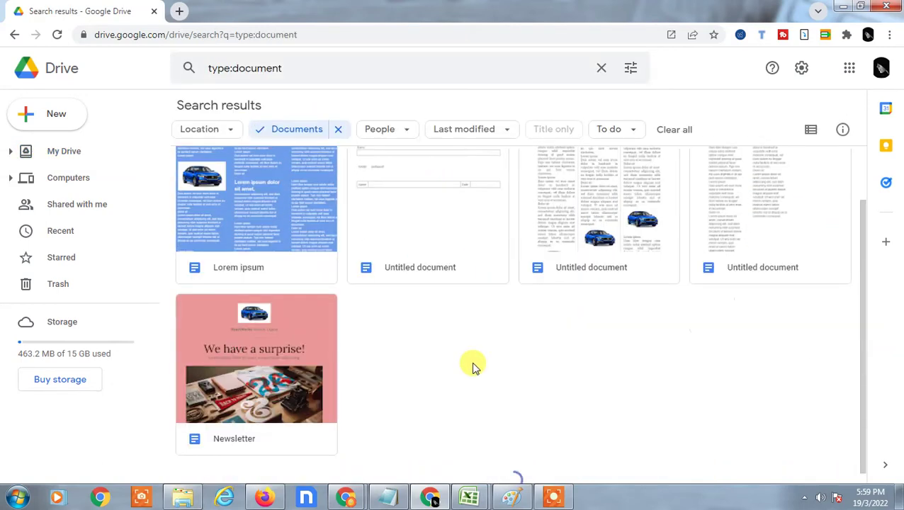
Step: Select the seven documents other than Lorem ipsum in the search results, including the untitled documents and Newsletter
left_click(288, 232)
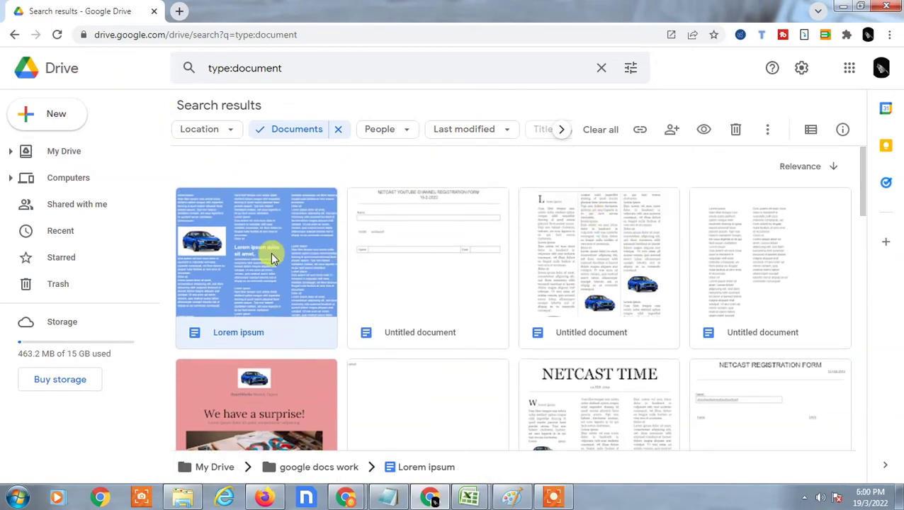
left_click(393, 254)
left_click(623, 262, "ctrl")
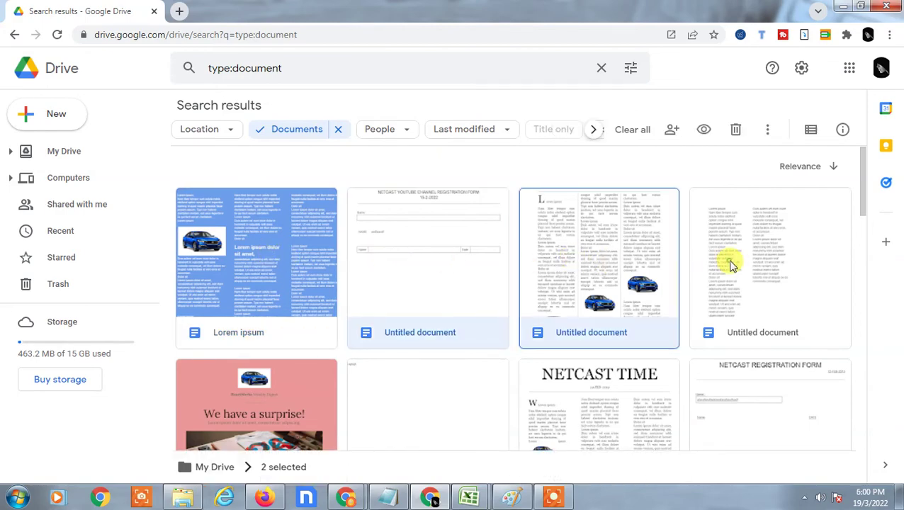
left_click(731, 266, "ctrl")
left_click(726, 383, "ctrl")
left_click(591, 392, "ctrl")
left_click(434, 385, "ctrl")
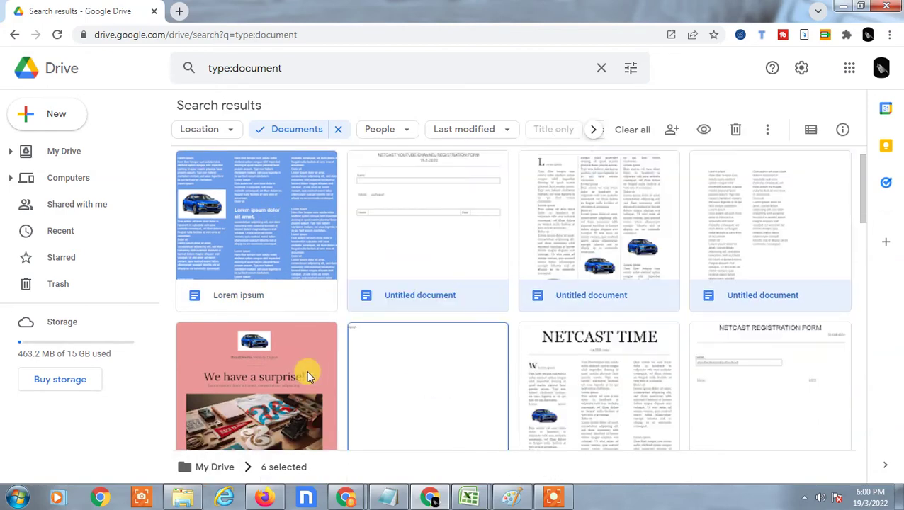
left_click(306, 377, "ctrl")
left_click(126, 102)
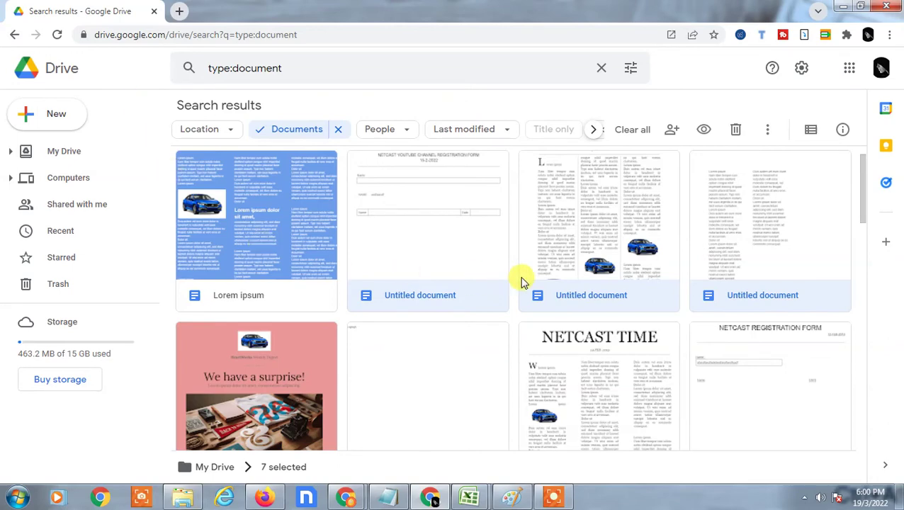
scroll(567, 294, "down", 2)
scroll(496, 290, "up", 3)
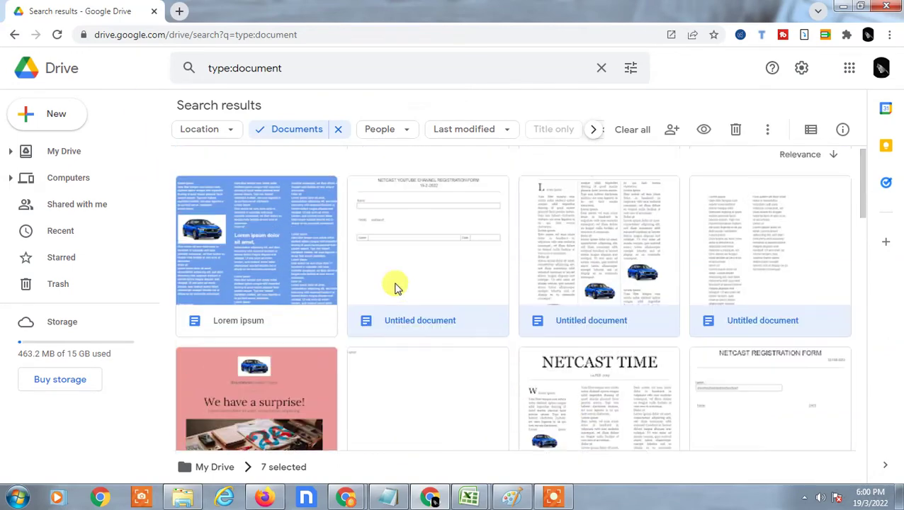
Step: Move the seven selected documents into the google docs work folder in My Drive
left_click(768, 131)
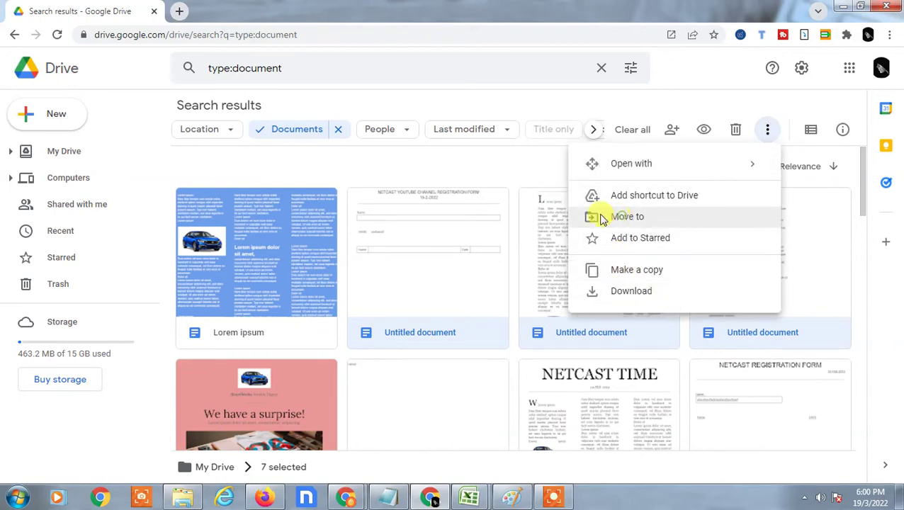
key("Escape")
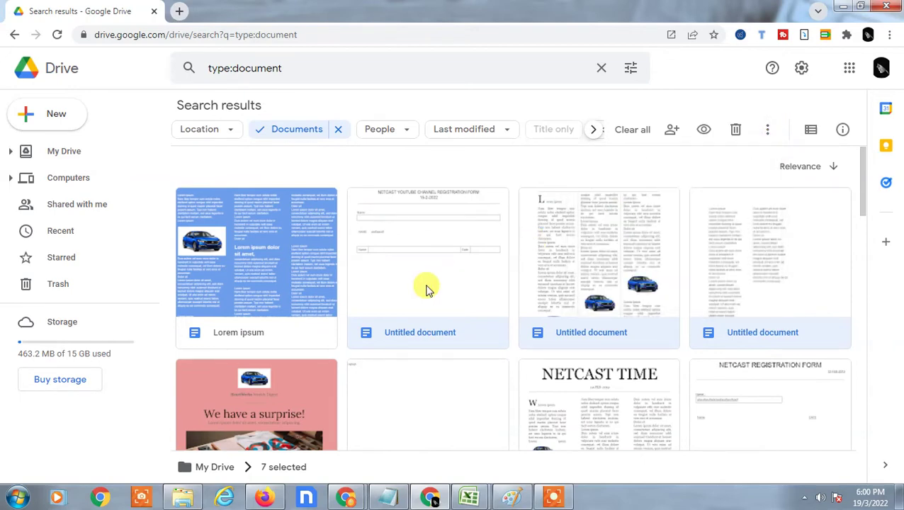
left_click(767, 129)
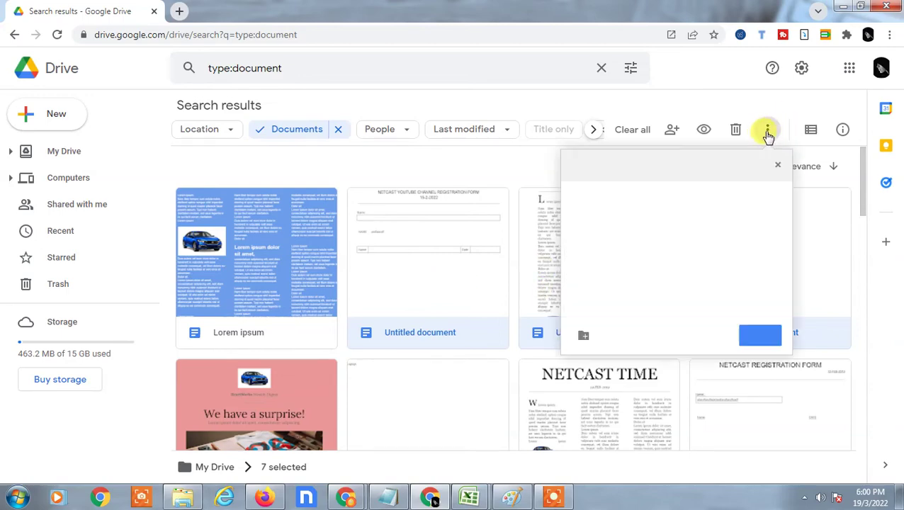
left_click(684, 198)
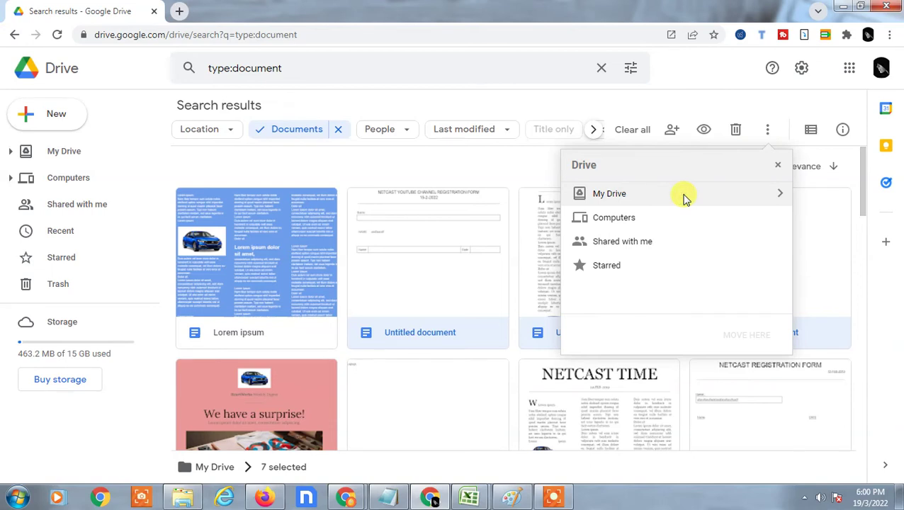
left_click(779, 193)
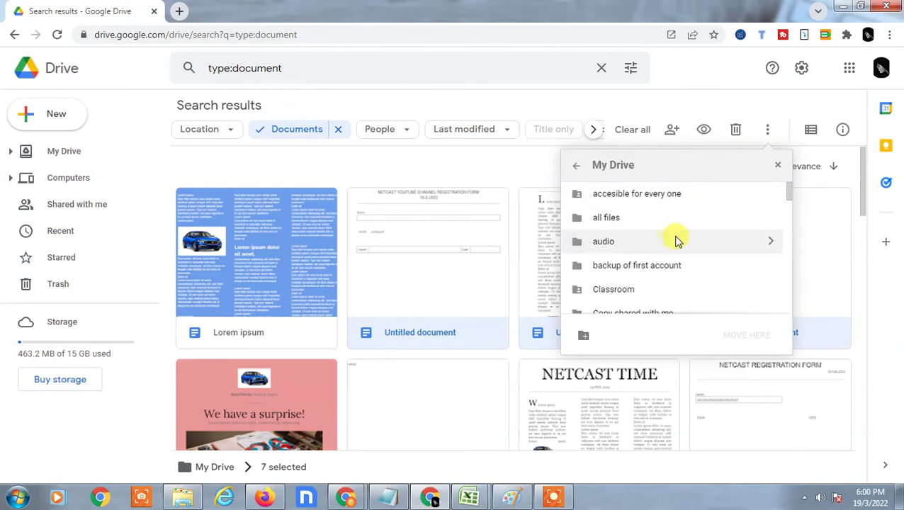
scroll(675, 242, "down", 1)
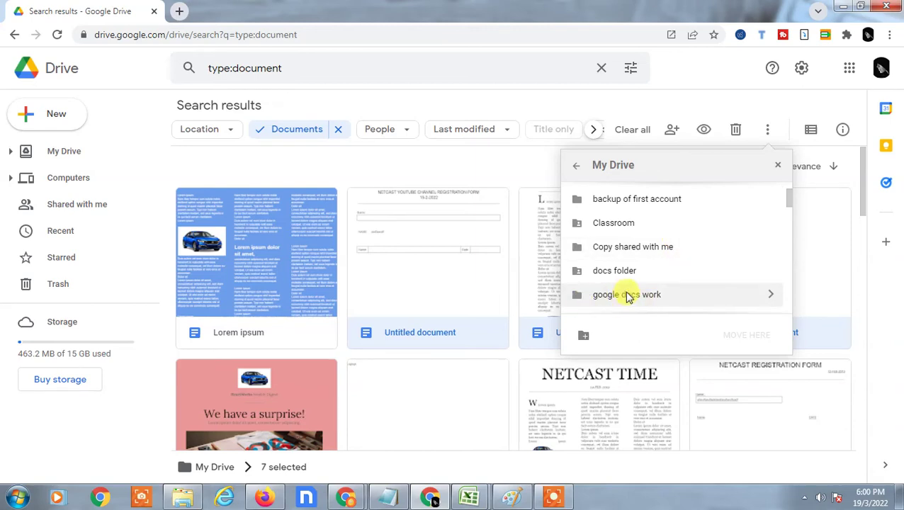
left_click(673, 296)
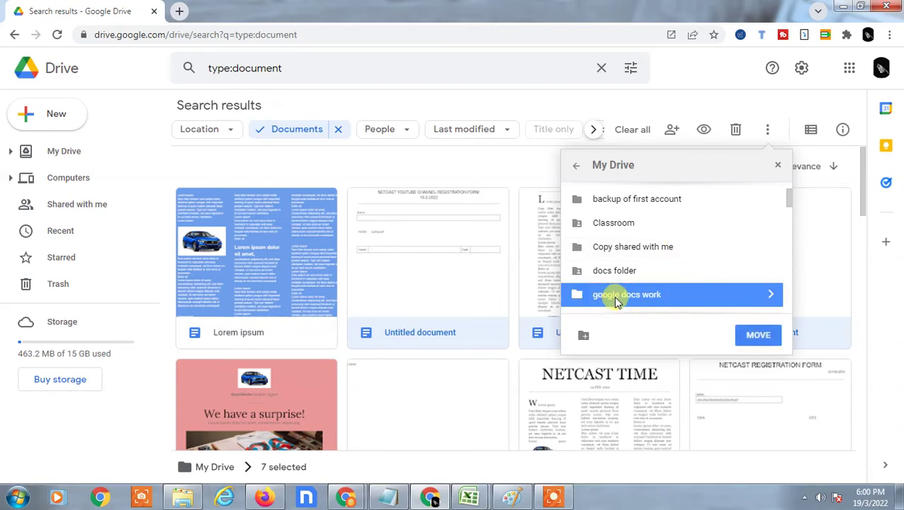
left_click(774, 339)
left_click(764, 339)
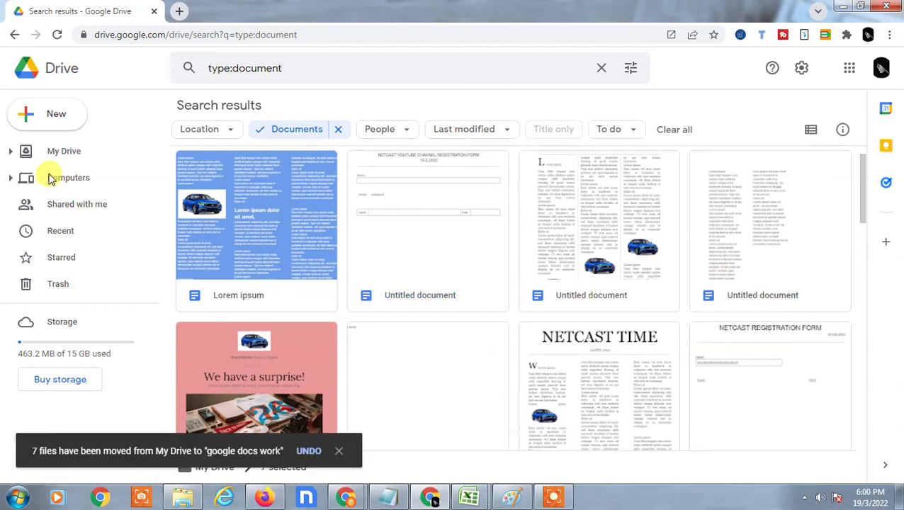
Step: Find "google" on the My Drive page, open the google docs work folder to check its documents, and show the desktop
left_click(68, 153)
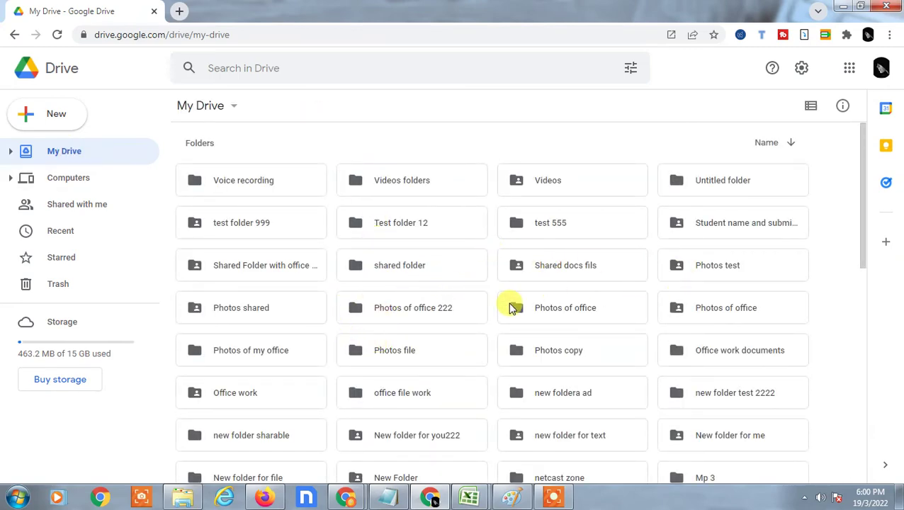
key("ctrl+f")
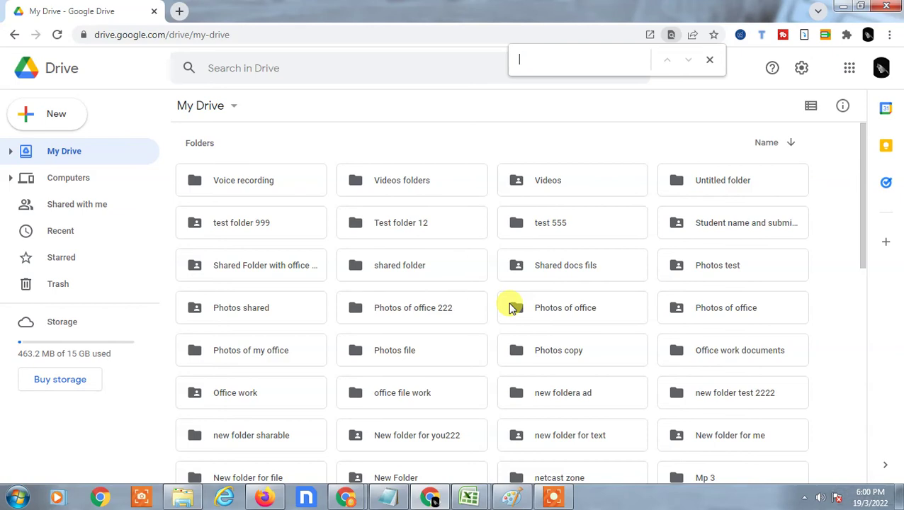
type("google")
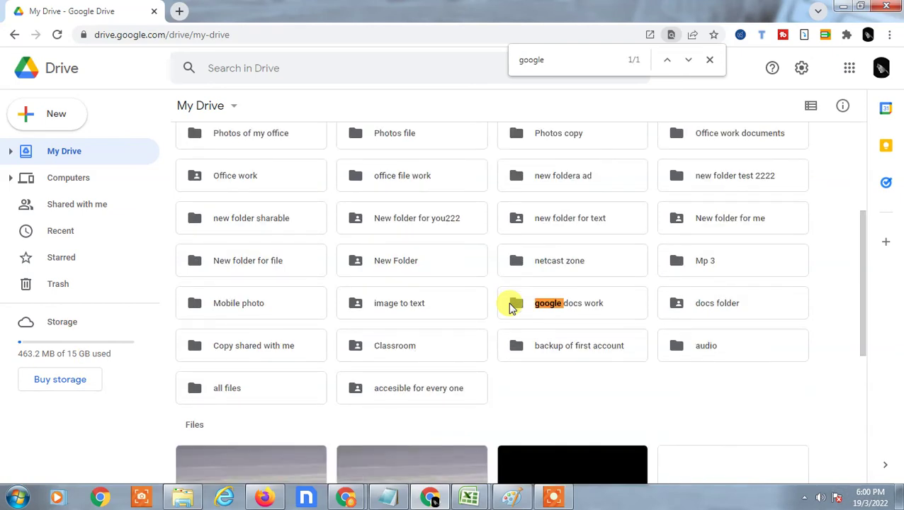
double_click(581, 314)
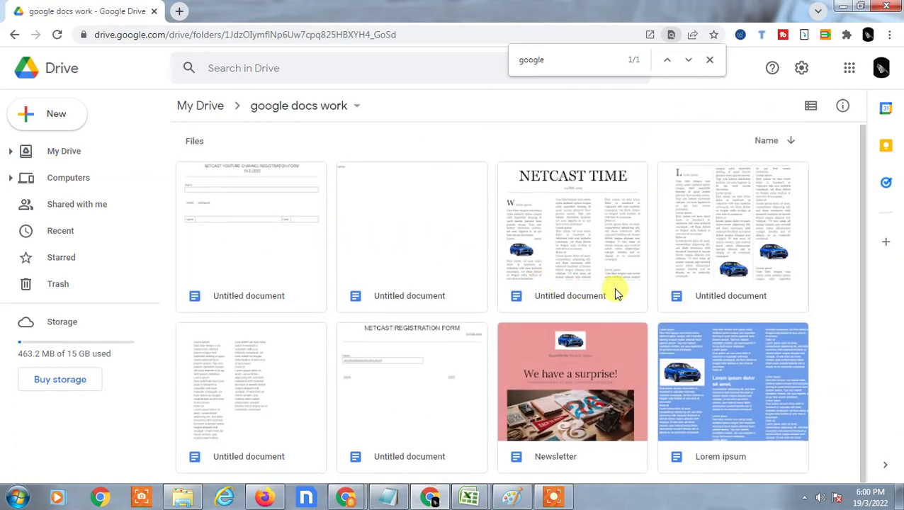
key("super+d")
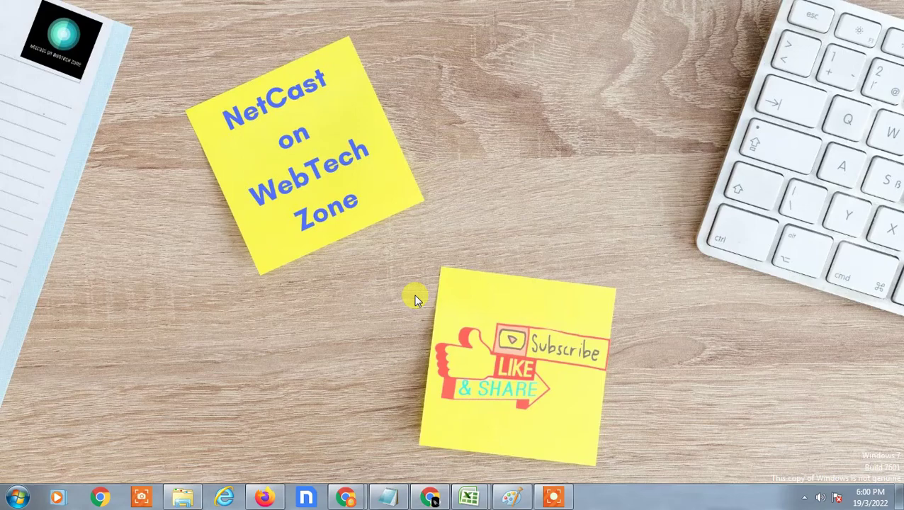